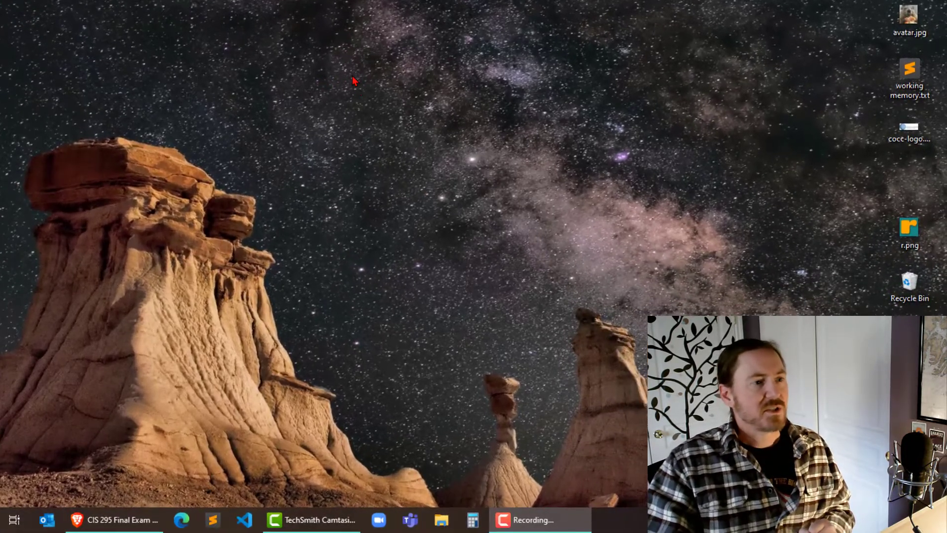
Create a folder named CIS 195 Spring 21 on the desktop
right_click(491, 184)
mouse_move(398, 247)
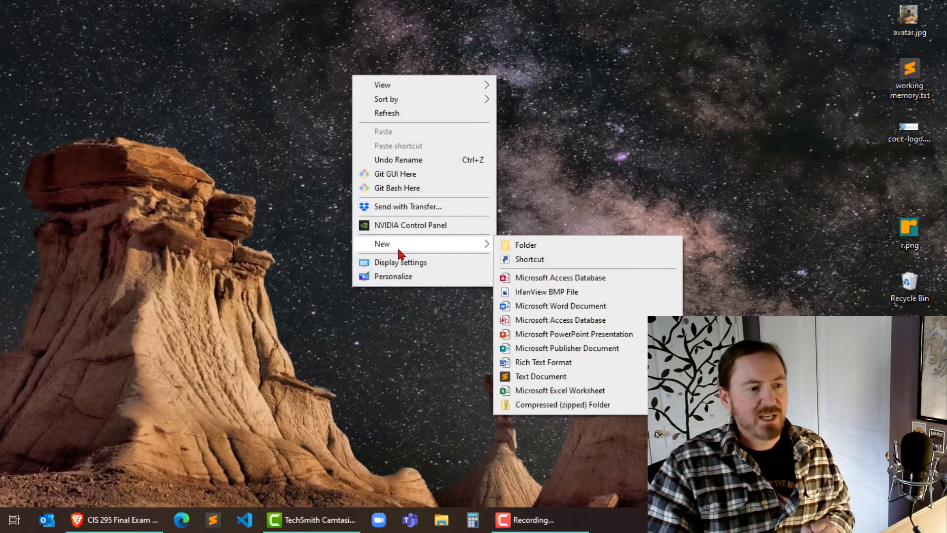
left_click(525, 251)
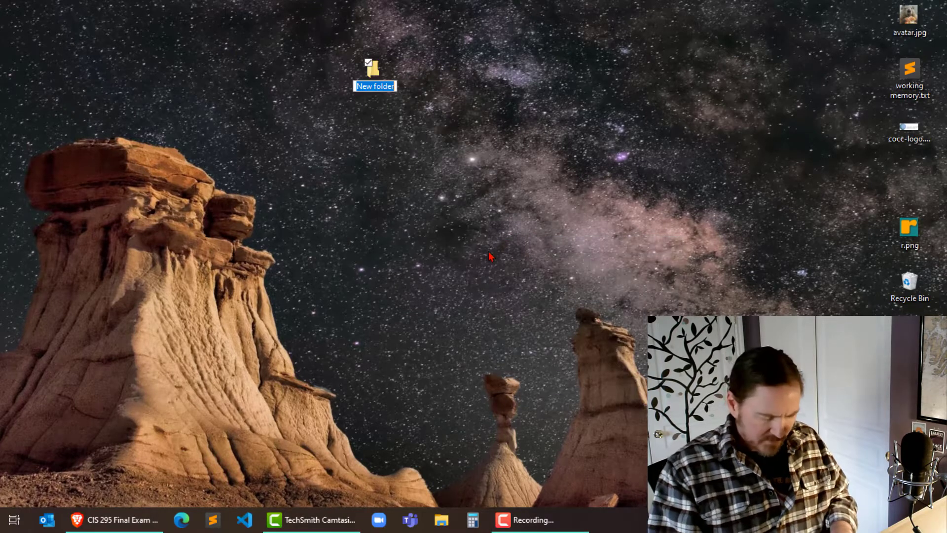
type("CIS")
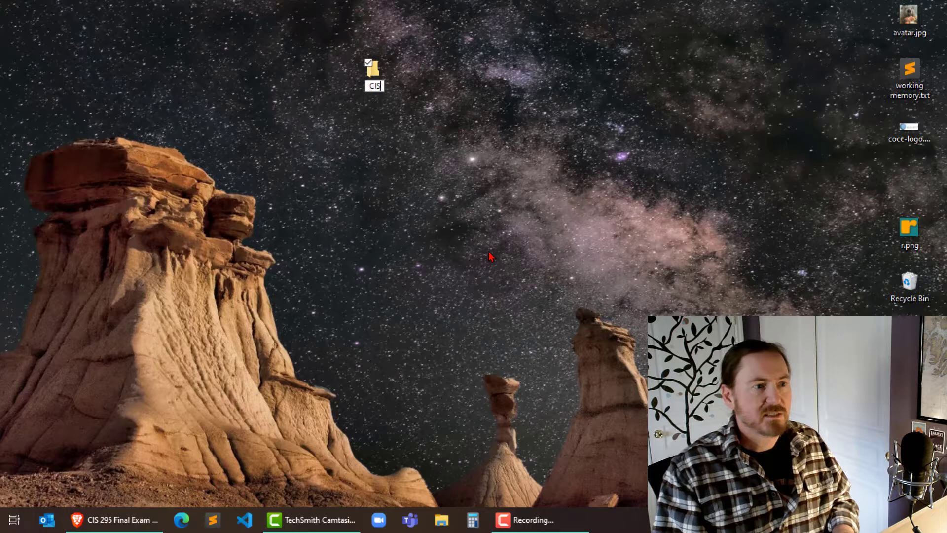
type(" 195 Spr")
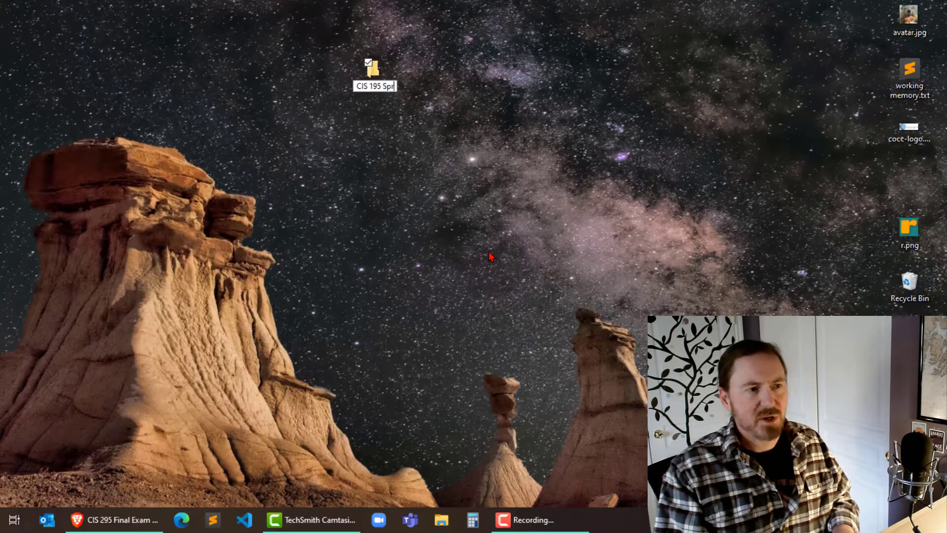
type("ing 21")
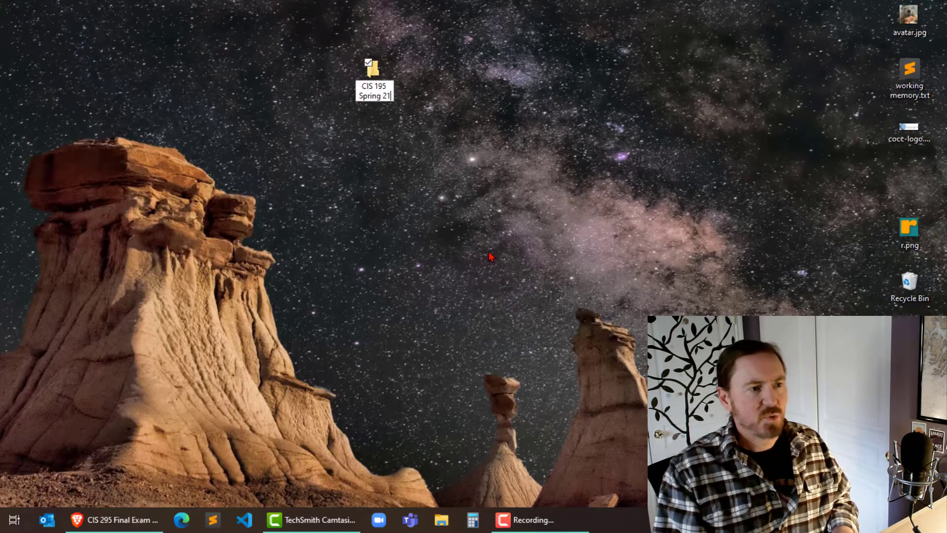
key("Return")
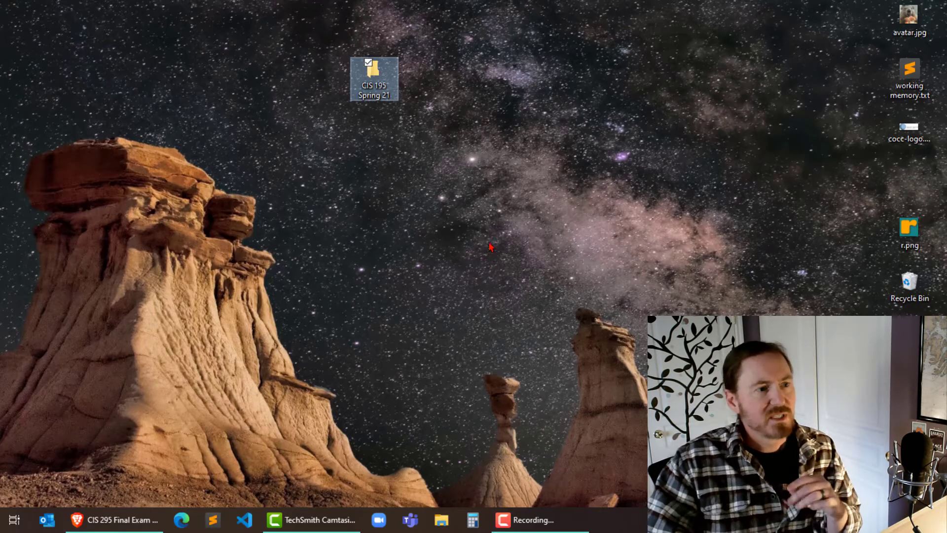
left_click(402, 135)
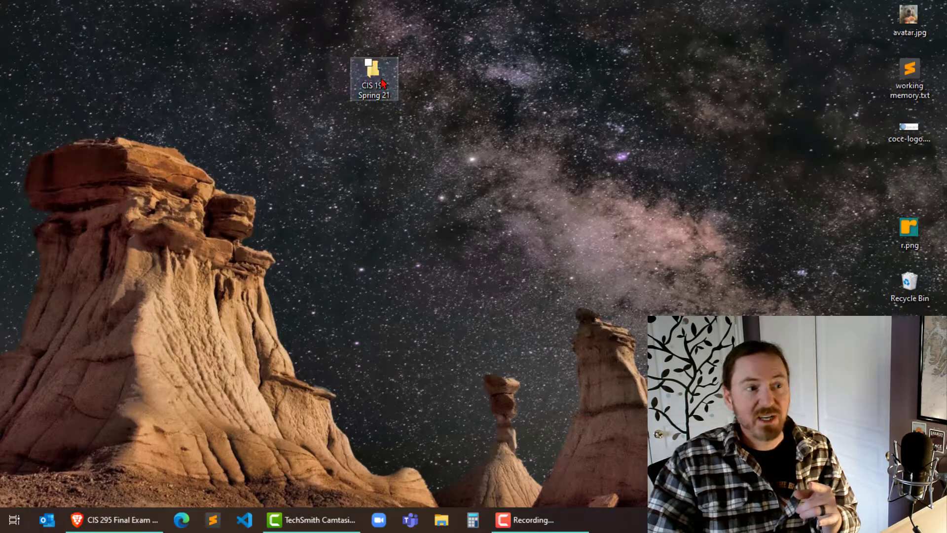
Move the CIS 195 Spring 21 folder from the desktop into Google Drive's _ COCC Docs\_ Class Demo Files folder
left_click_drag(382, 83, 636, 57)
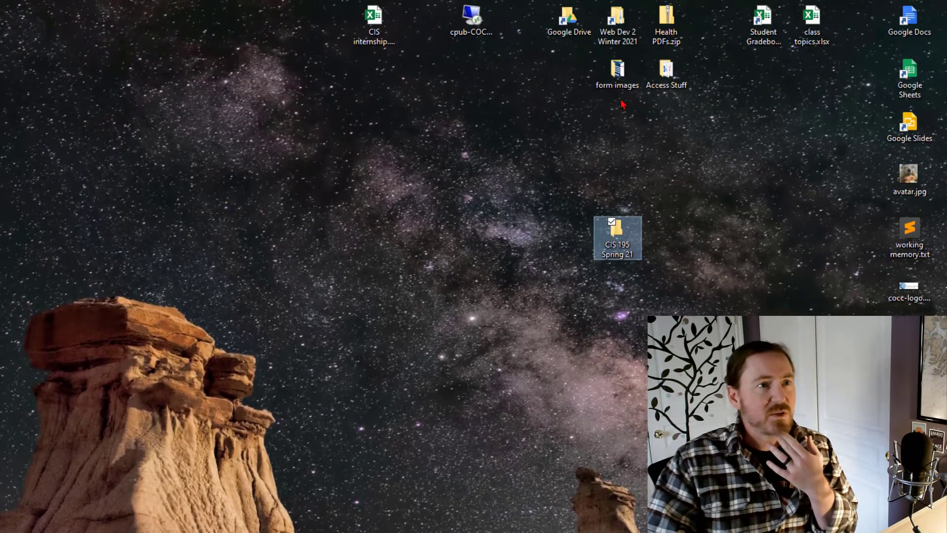
left_click(572, 27)
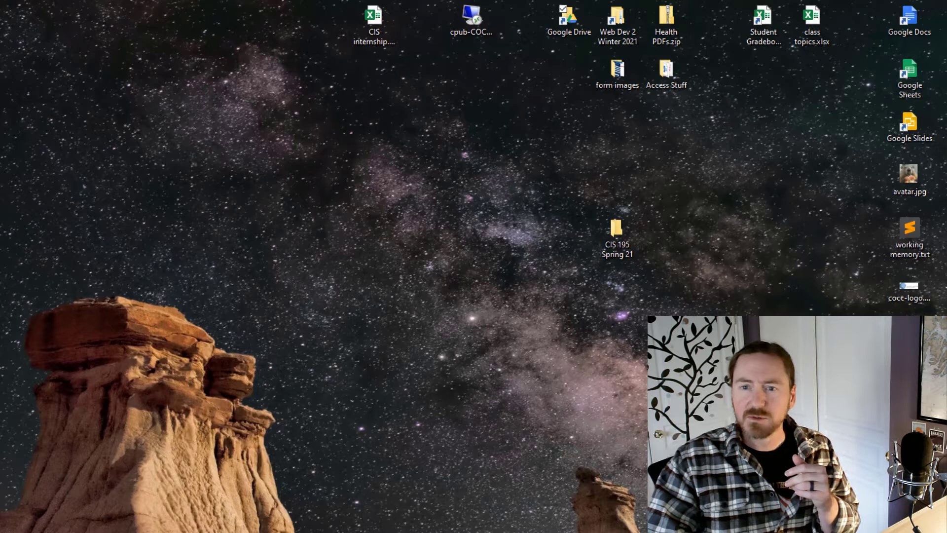
left_click_drag(946, 241, 275, 118)
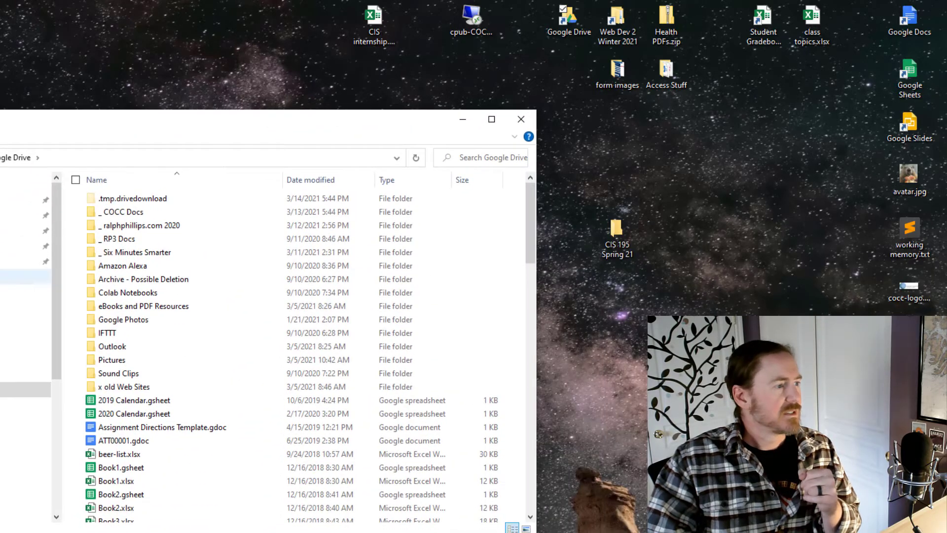
left_click(123, 213)
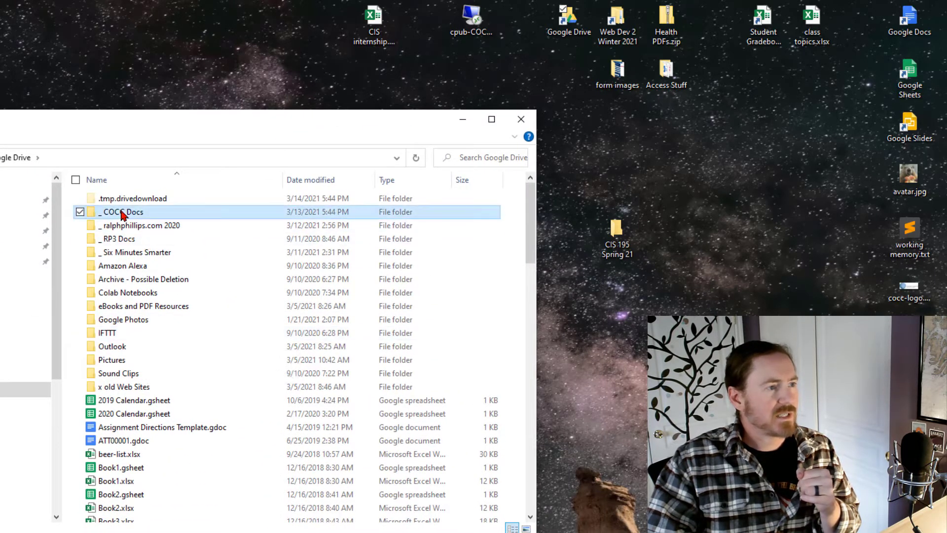
double_click(122, 213)
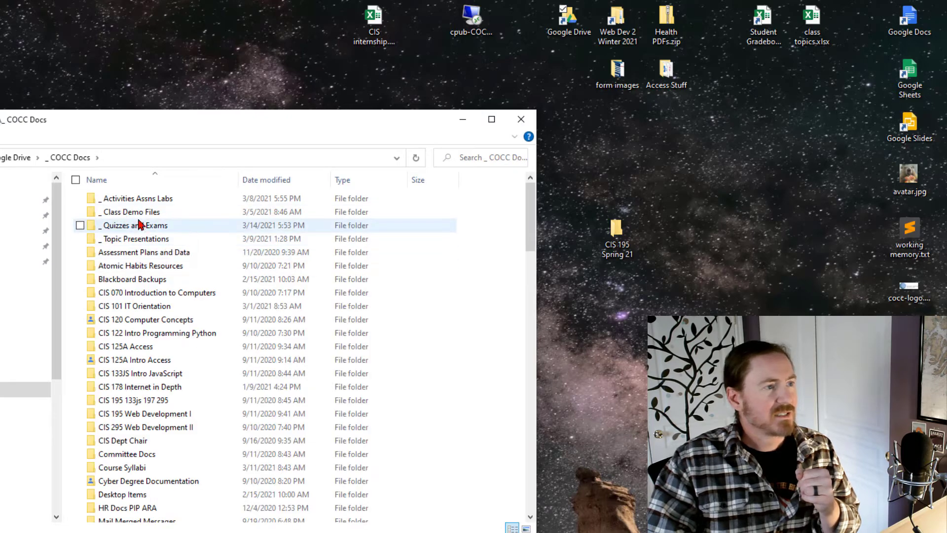
double_click(132, 212)
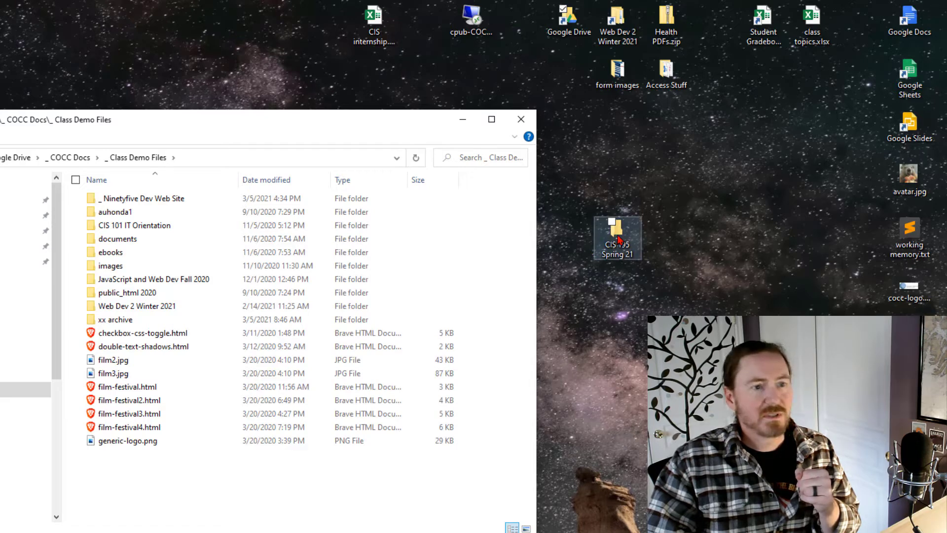
left_click_drag(618, 238, 156, 488)
left_click(173, 532)
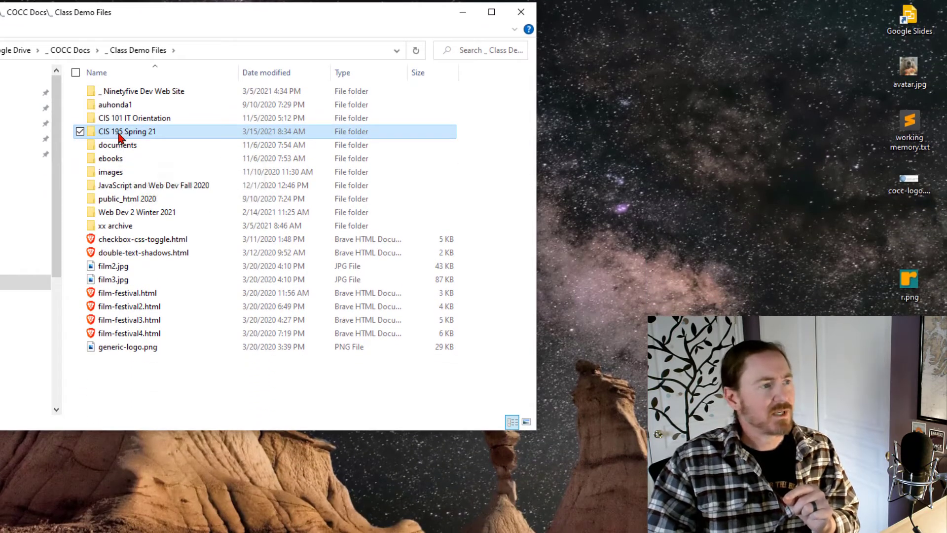
Create a desktop shortcut to the CIS 195 Spring 21 folder and close the folder window
left_click_drag(120, 138, 711, 141)
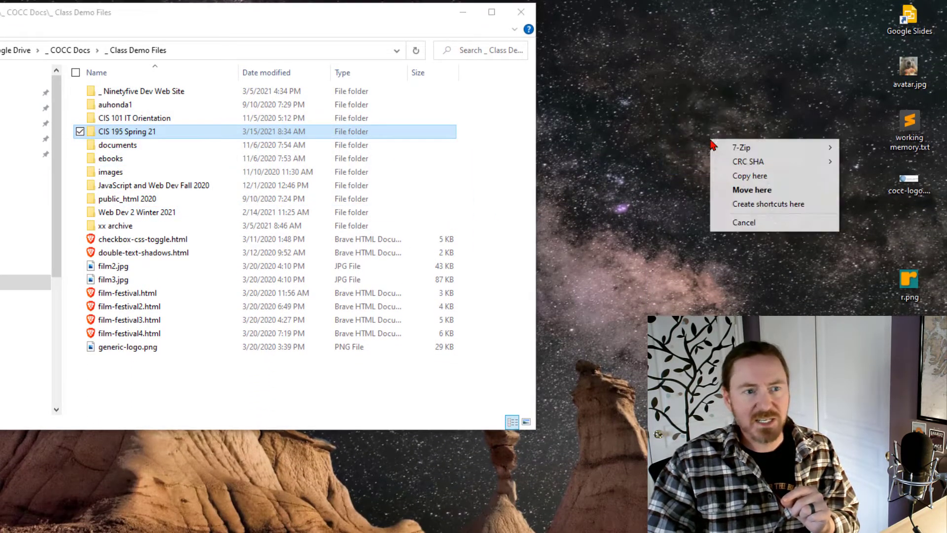
left_click(752, 206)
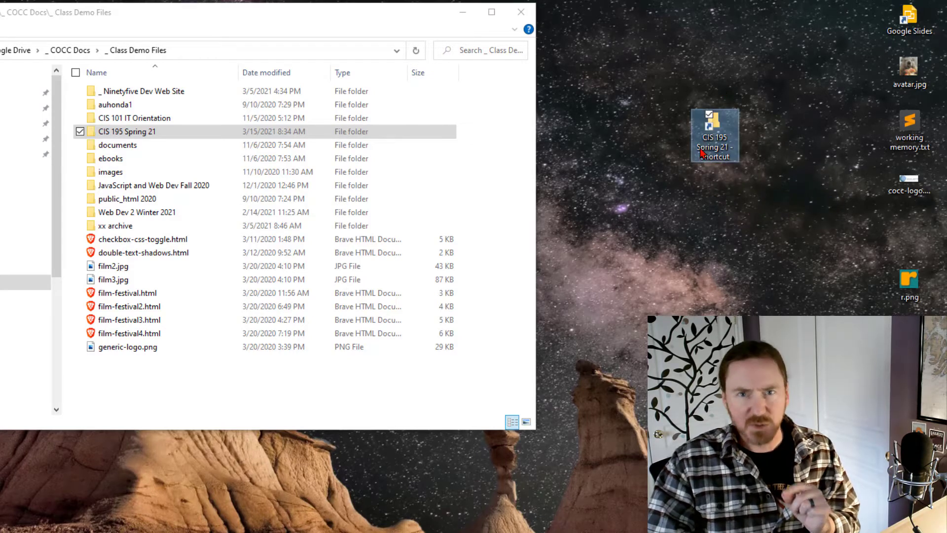
left_click(522, 12)
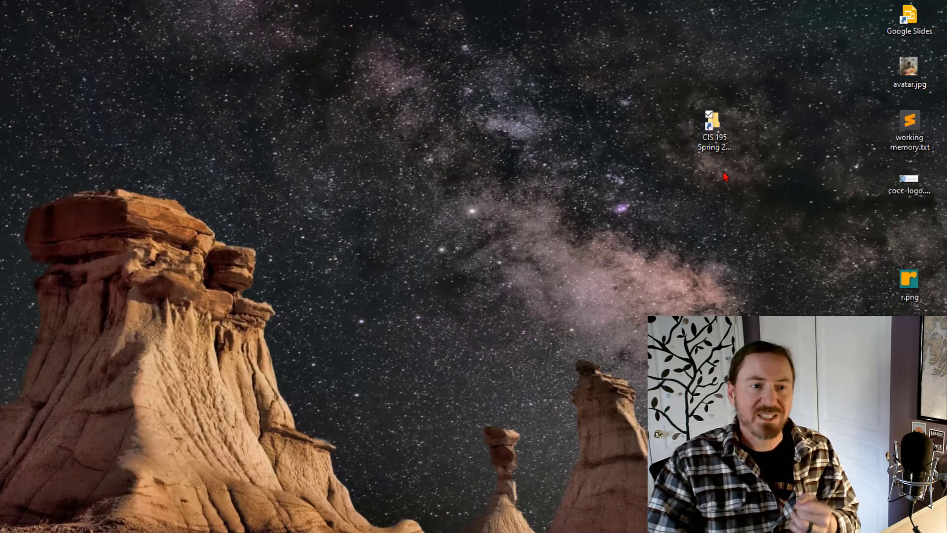
Open CIS 195 Spring 21 through its desktop shortcut and create a subfolder named images in it
double_click(716, 132)
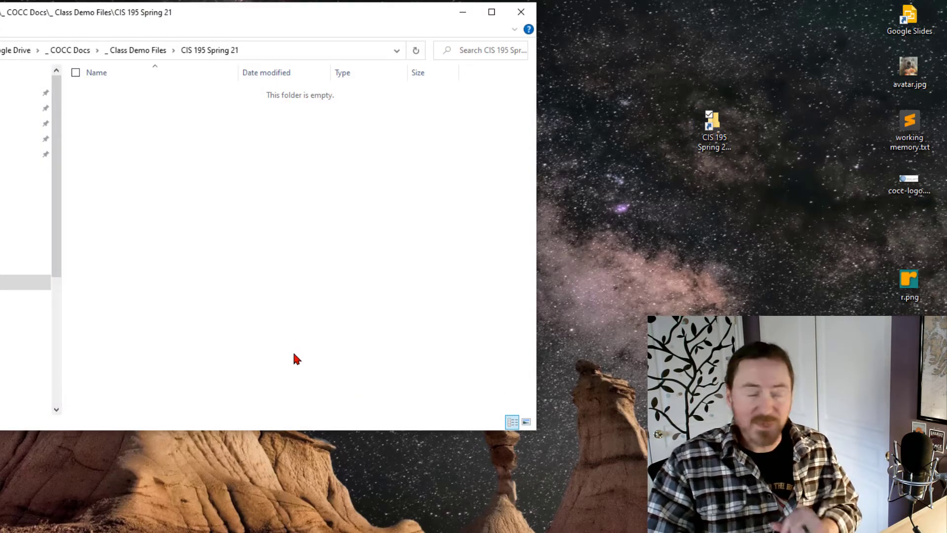
right_click(143, 196)
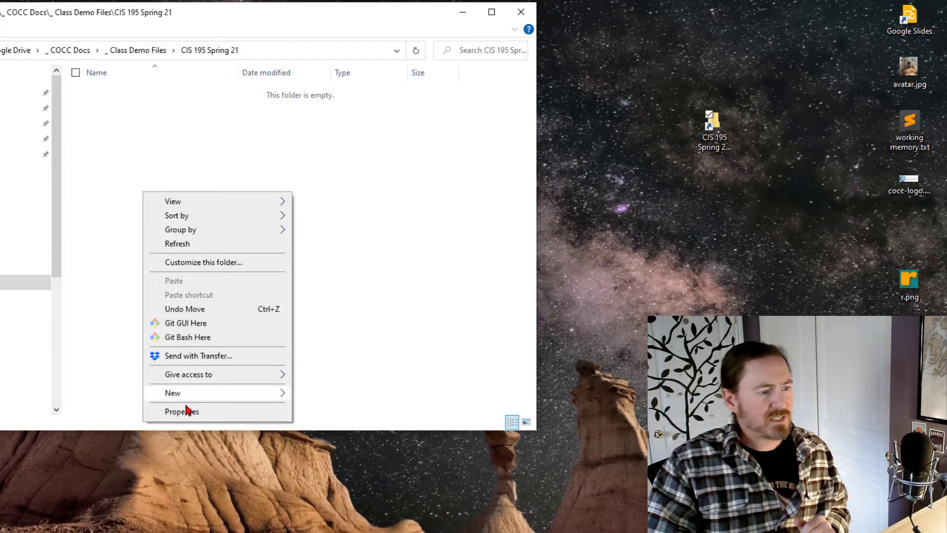
mouse_move(177, 389)
left_click(321, 394)
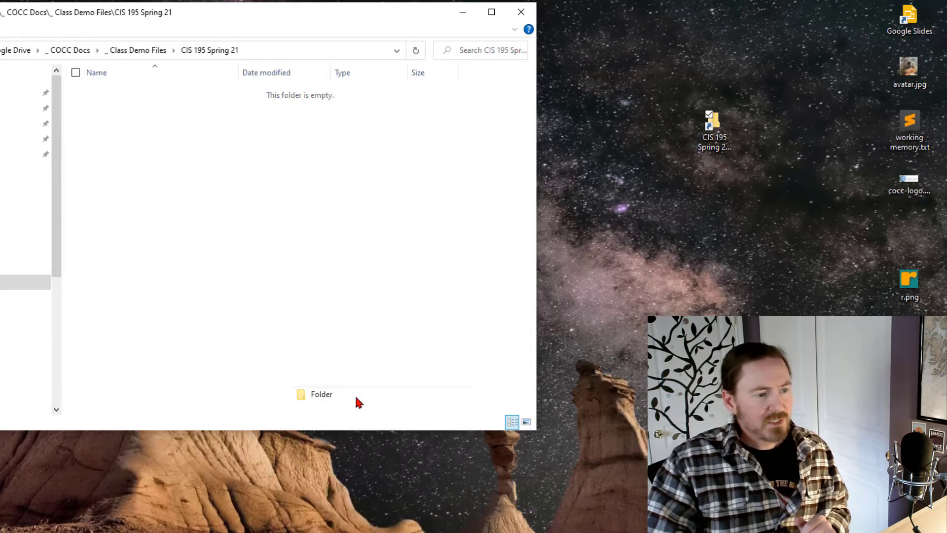
type("images")
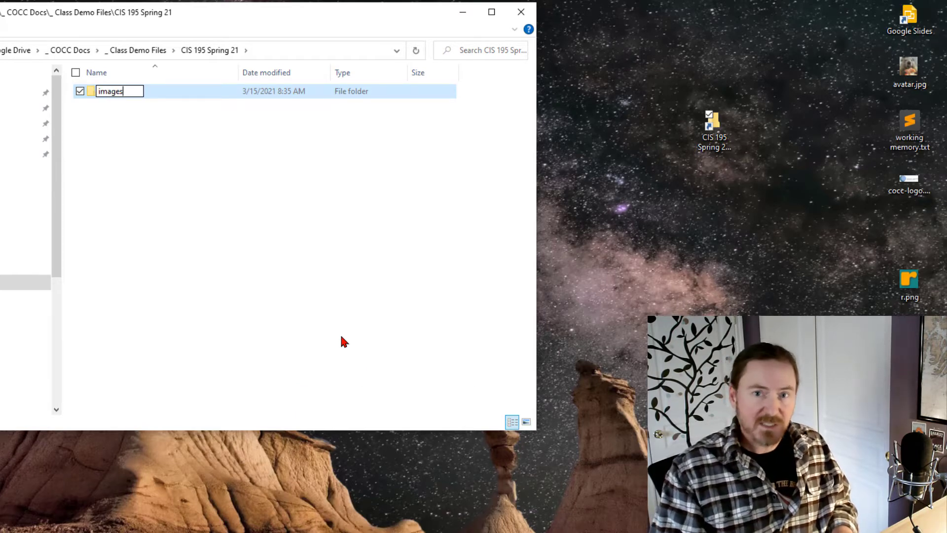
key("Return")
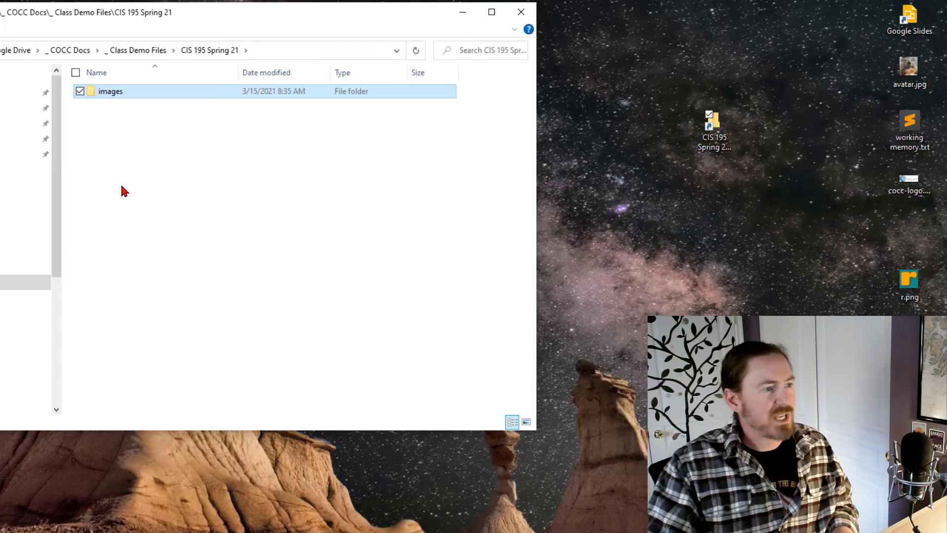
Create a second subfolder named styles beside images in CIS 195 Spring 21
right_click(123, 187)
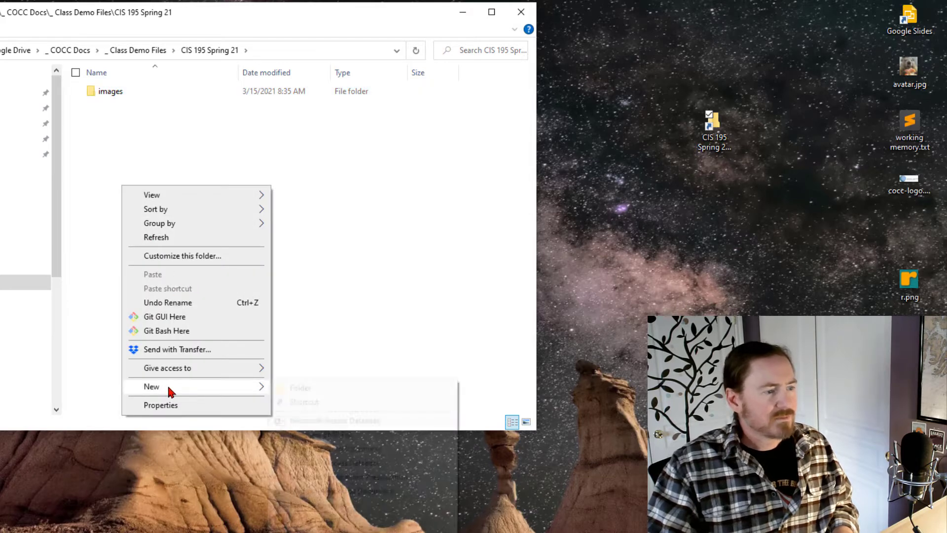
mouse_move(169, 387)
left_click(311, 387)
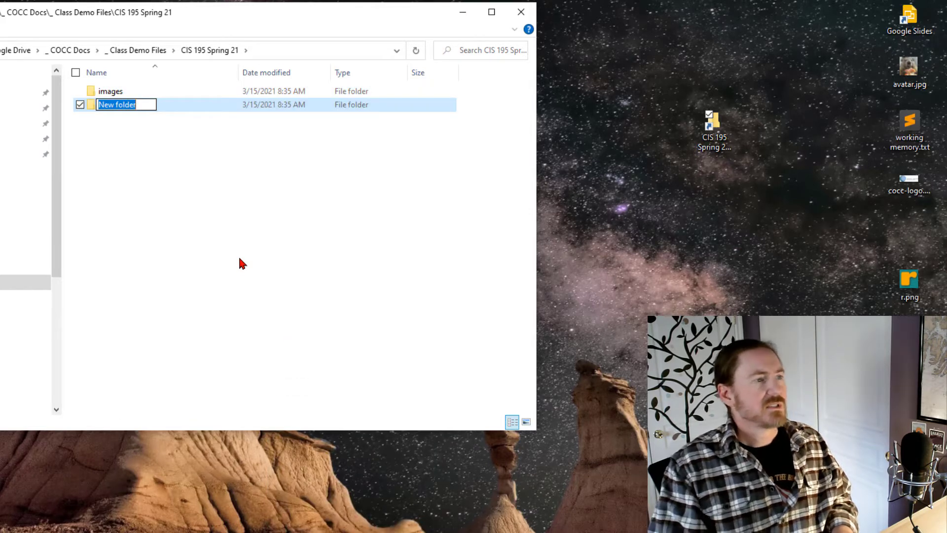
type("styles")
key("Return")
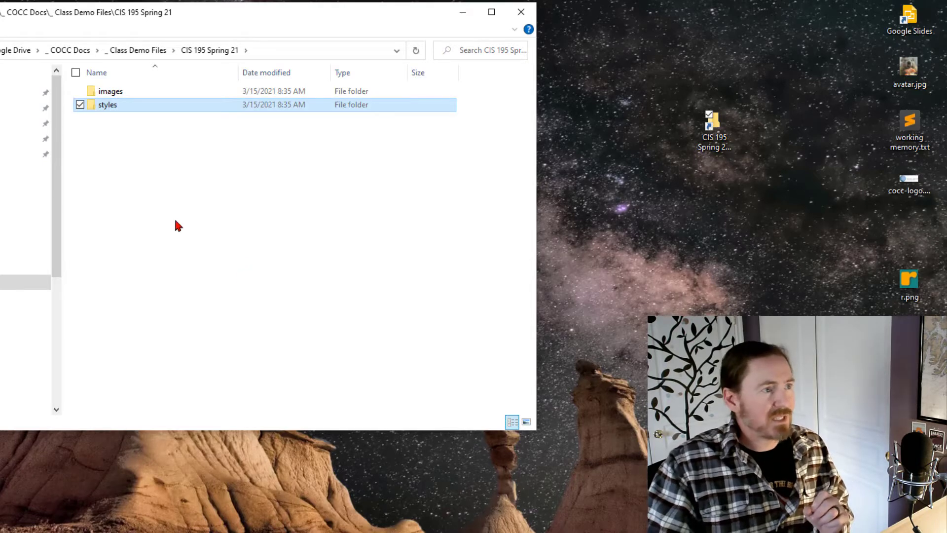
left_click(120, 91)
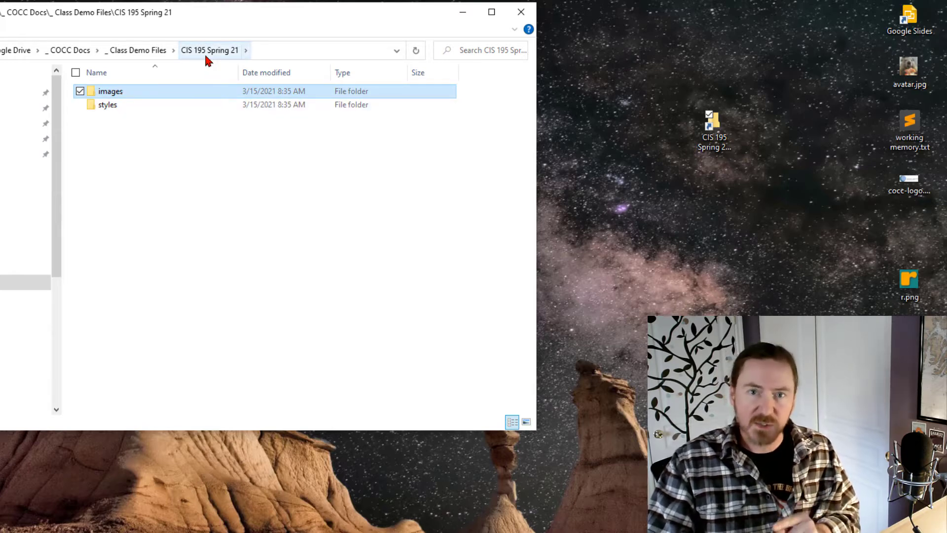
left_click(147, 159)
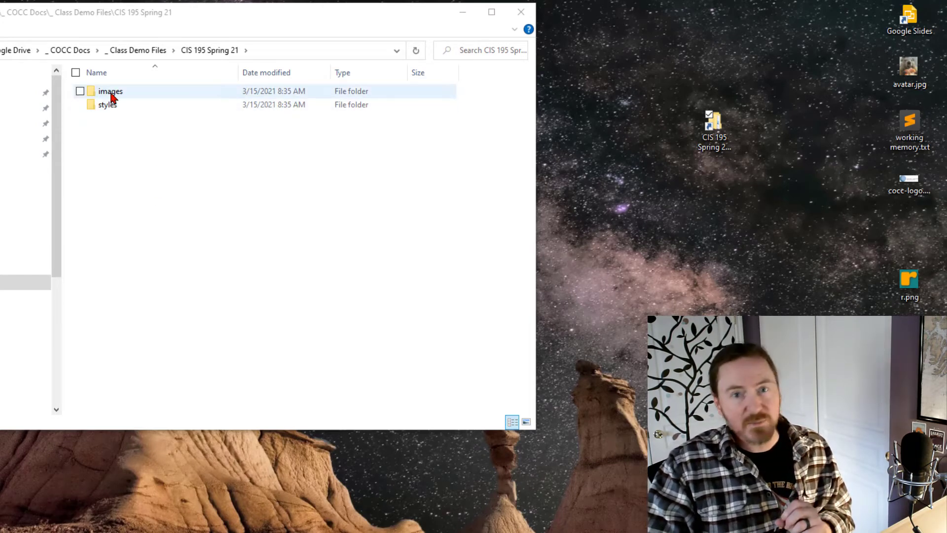
left_click(217, 22)
left_click_drag(216, 20, 327, 23)
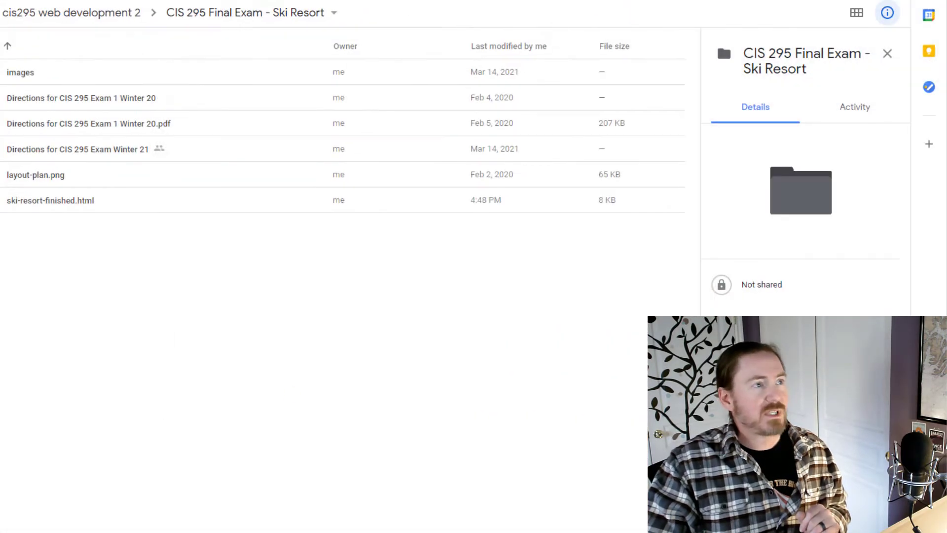
Search the web for "vs code" in a new browser tab and open the Visual Studio Code download page
key("ctrl+t")
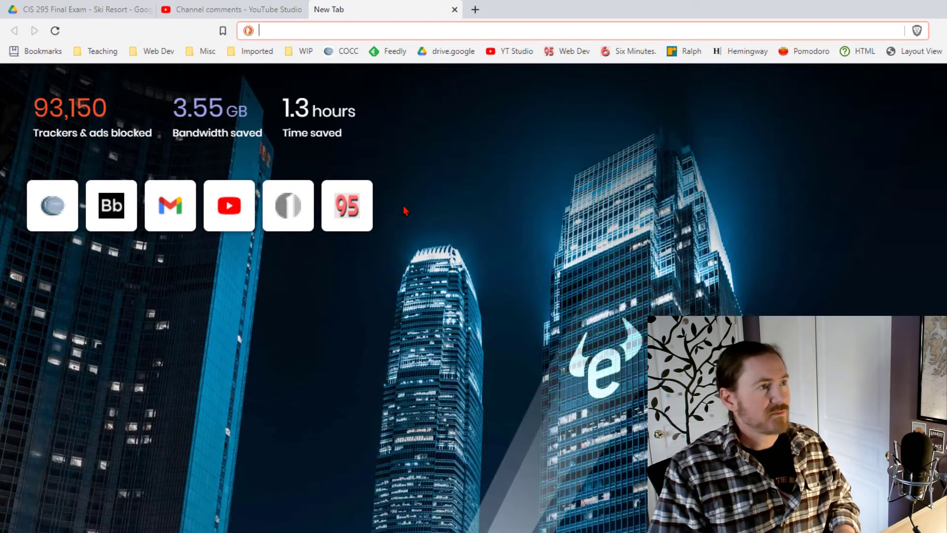
type("vs code")
key("Return")
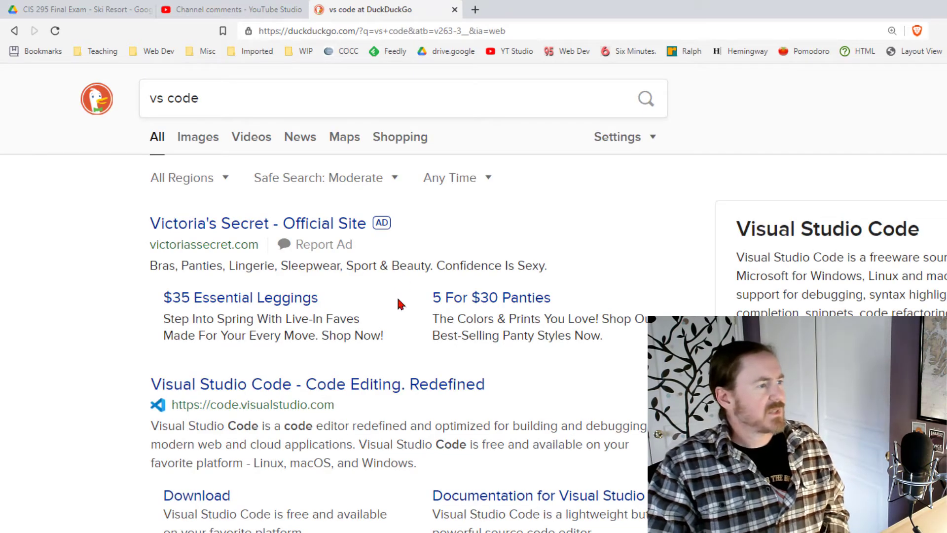
scroll(366, 406, "down", 3)
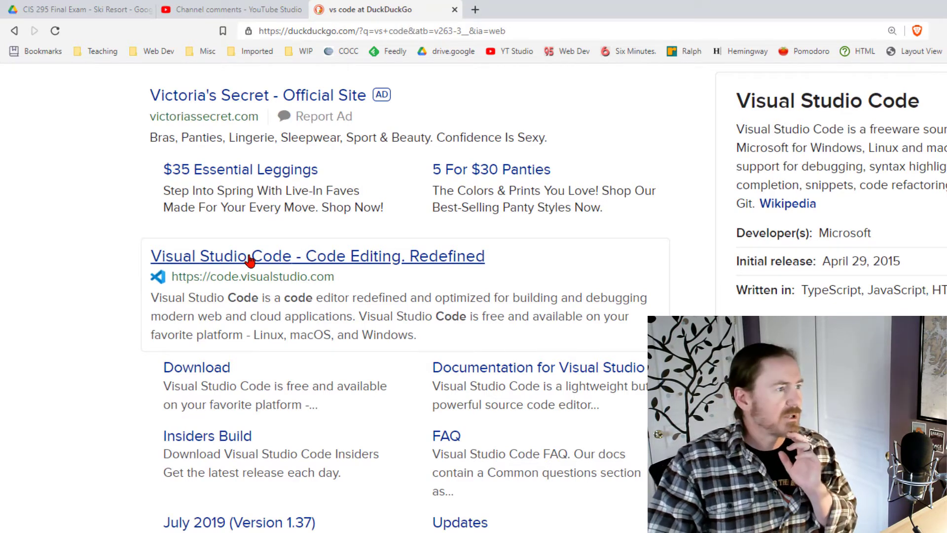
left_click(201, 373)
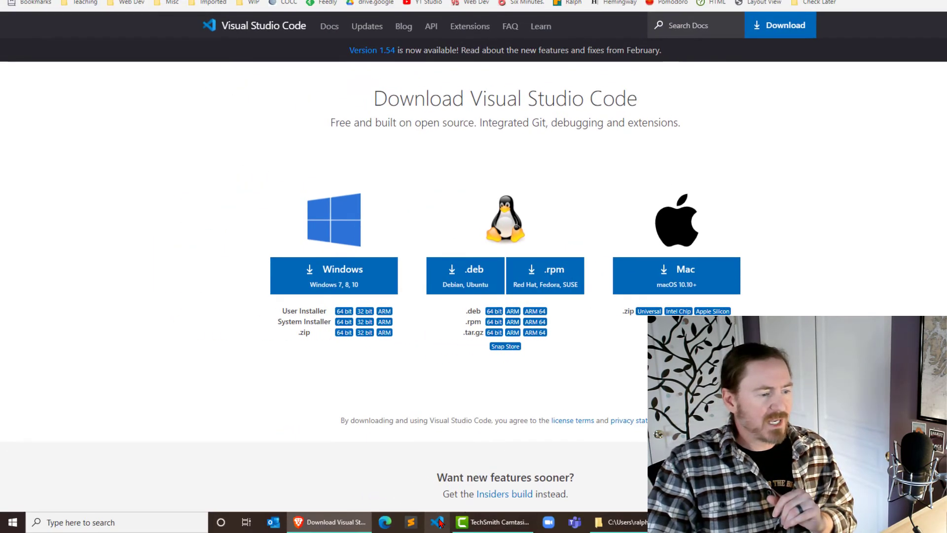
Switch to Visual Studio Code, close ski-resort-finished.html and show the Activity Bar
left_click(441, 523)
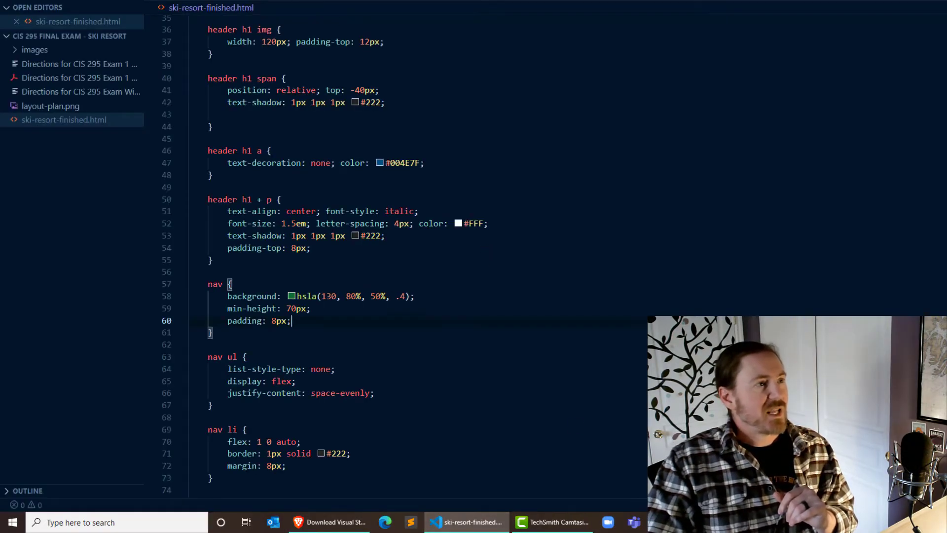
left_click(267, 0)
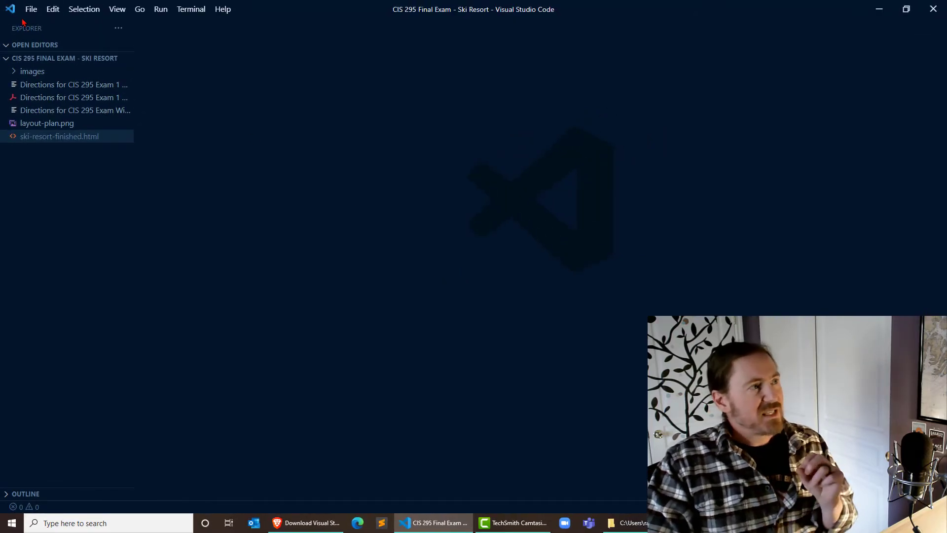
left_click(115, 12)
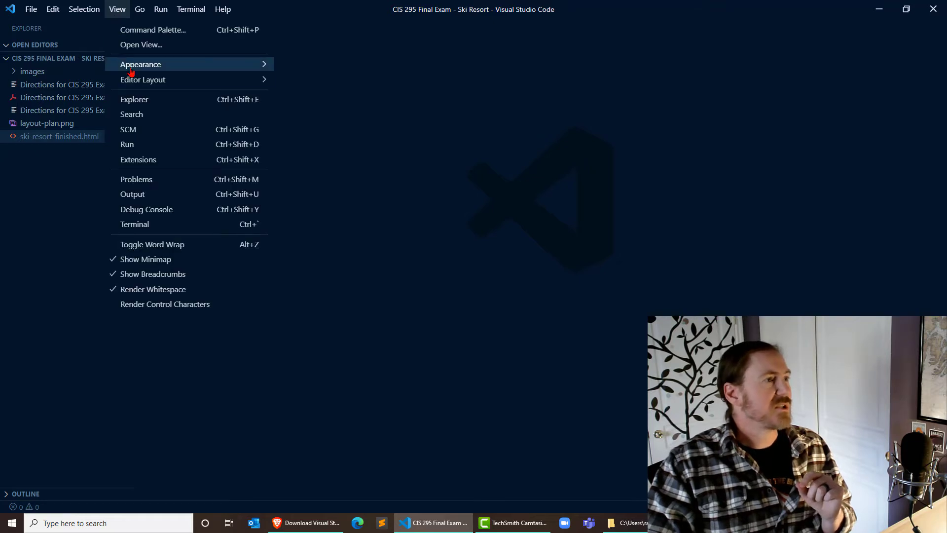
mouse_move(138, 68)
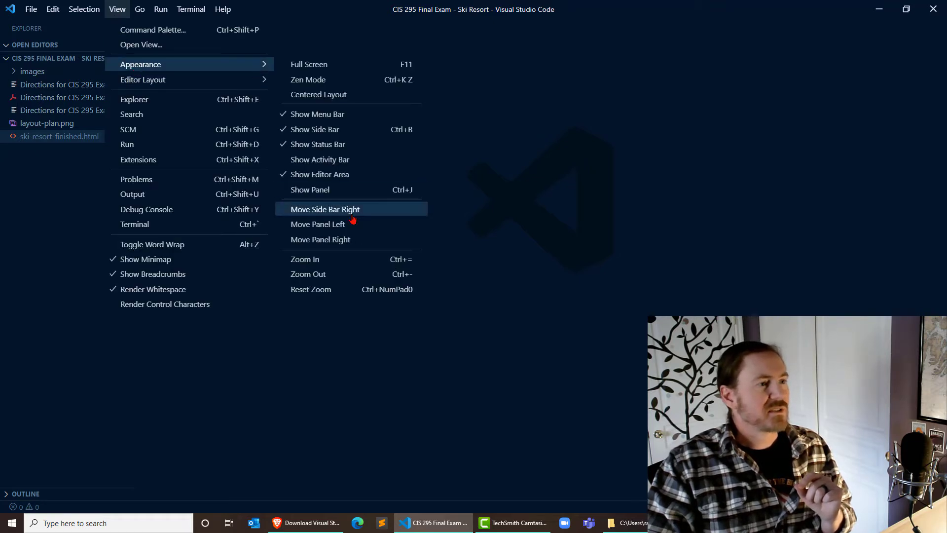
left_click(349, 163)
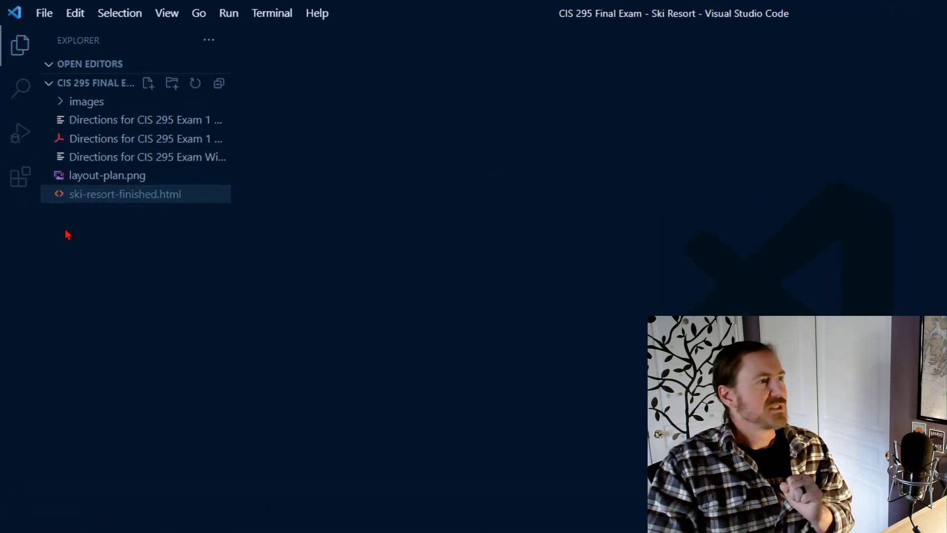
Review the installed extensions and search the extension marketplace for "live server" plus the author's surname
left_click(20, 187)
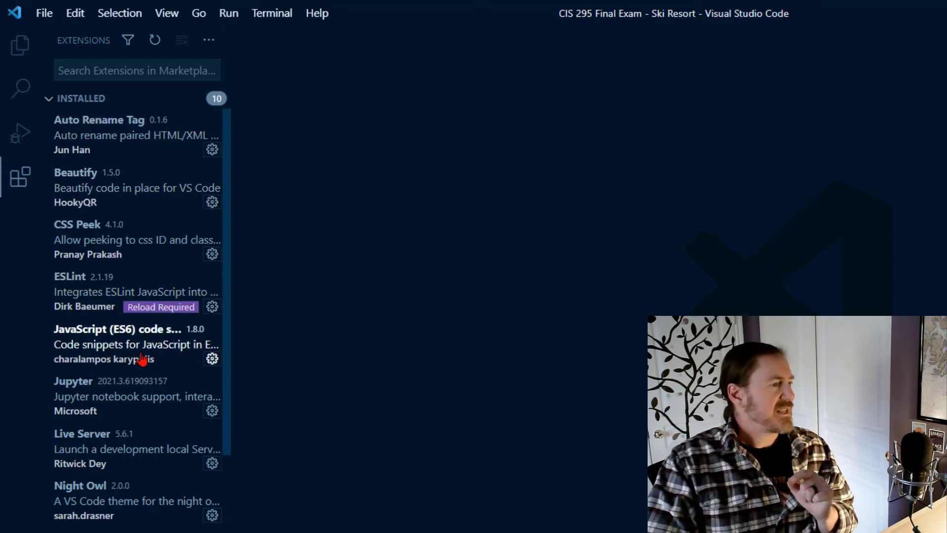
scroll(142, 358, "down", 3)
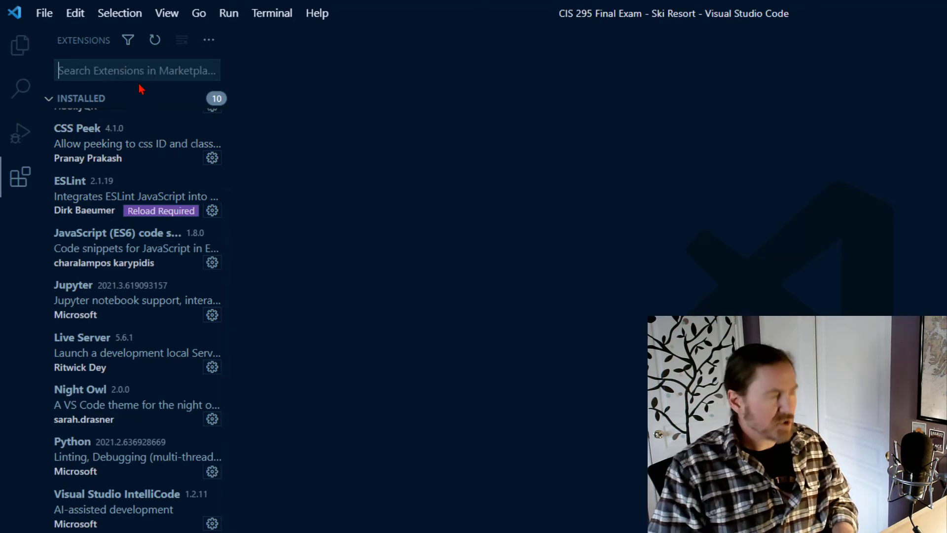
type("live server ")
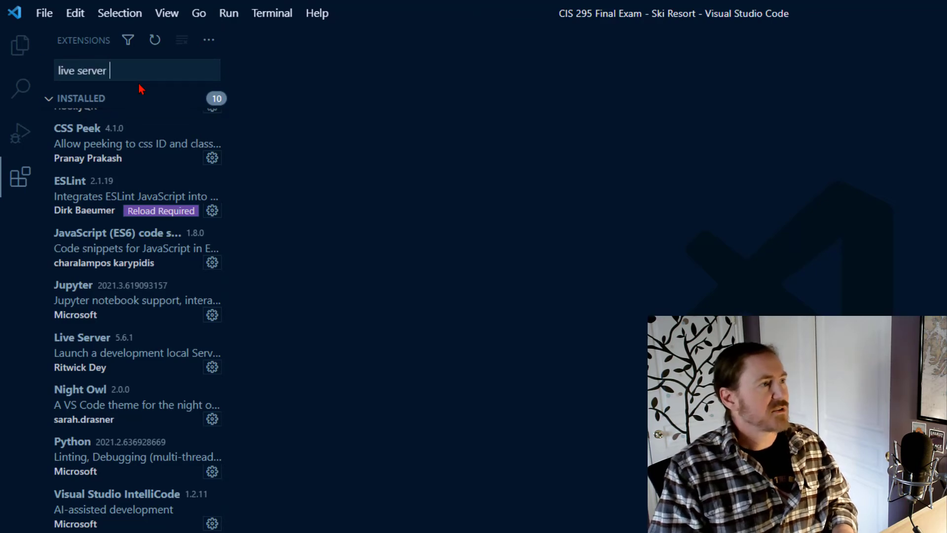
type("dey")
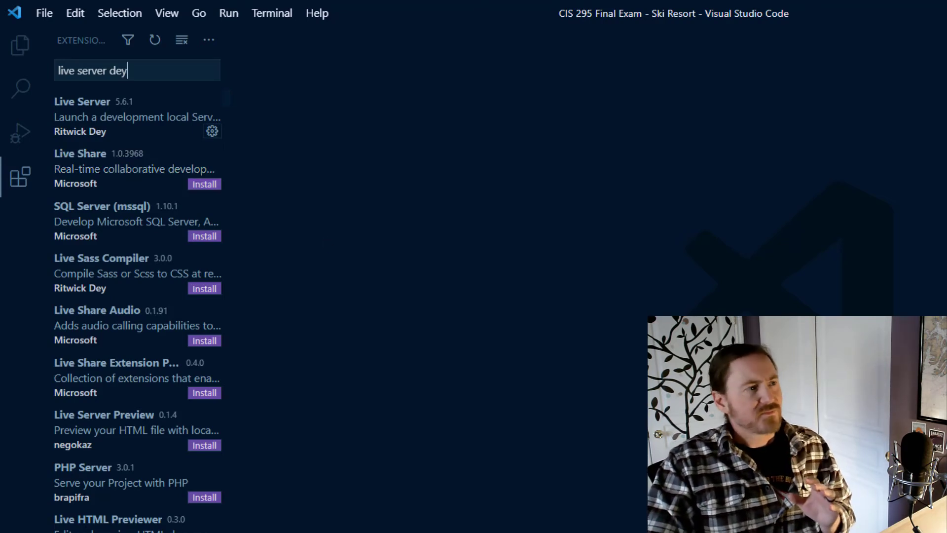
Return to the file explorer view and open the CIS 195 Spring 21 folder from _ COCC Docs > _ Class Demo Files
left_click(20, 50)
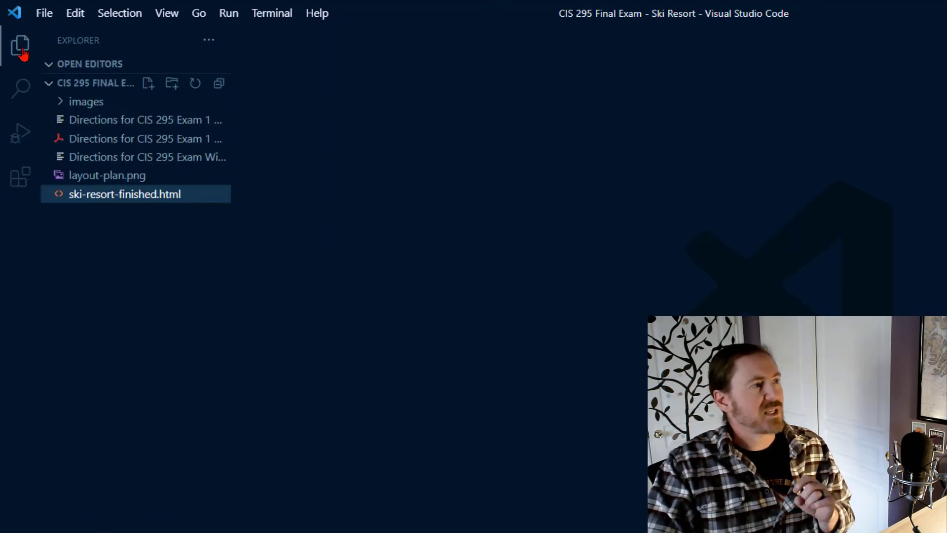
right_click(165, 125)
left_click(596, 254)
left_click(41, 22)
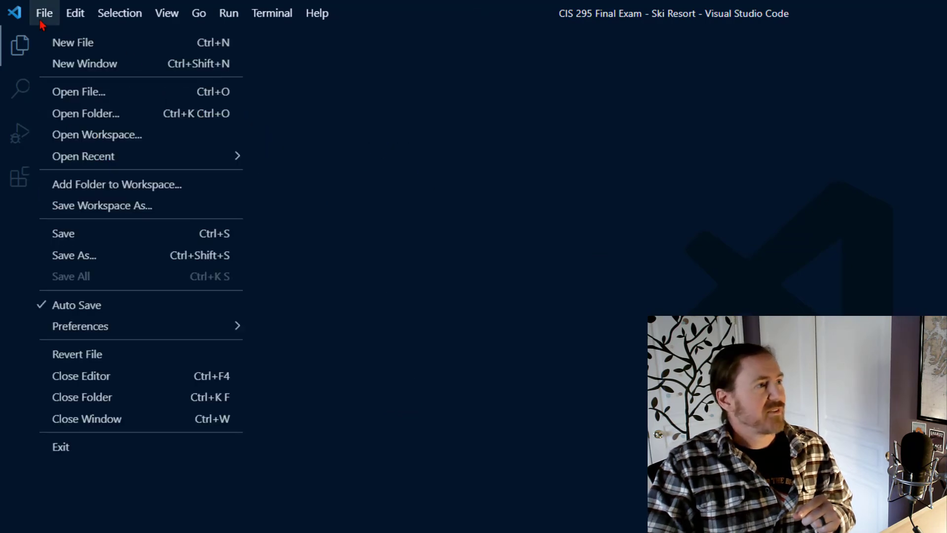
left_click(85, 117)
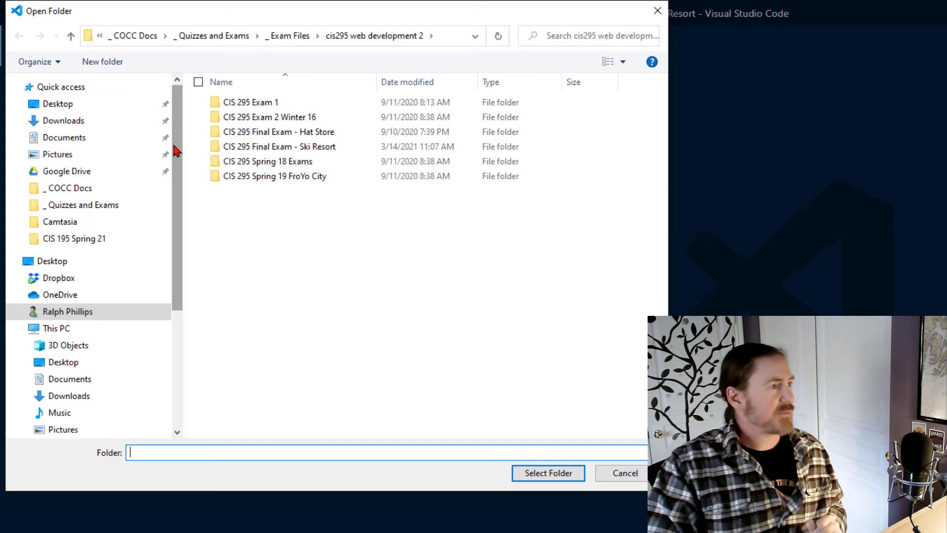
left_click(72, 190)
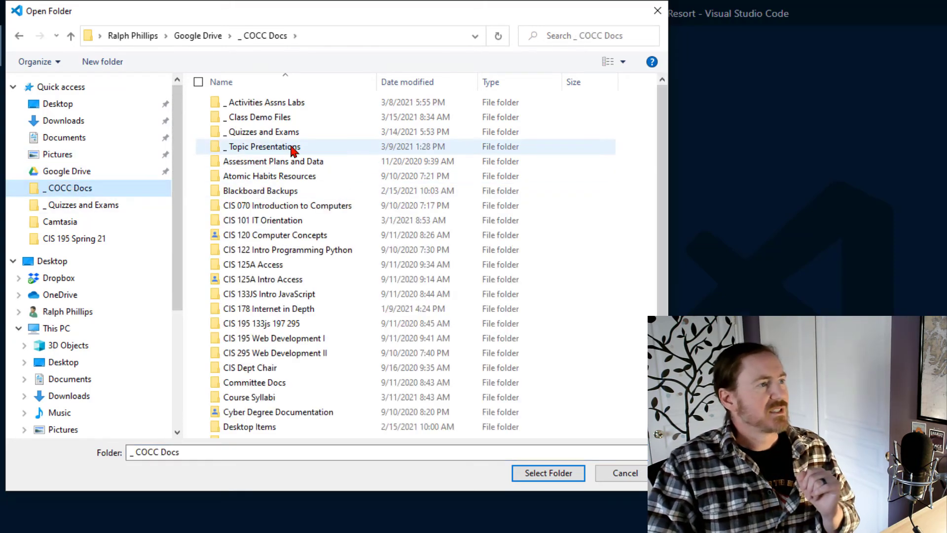
double_click(250, 118)
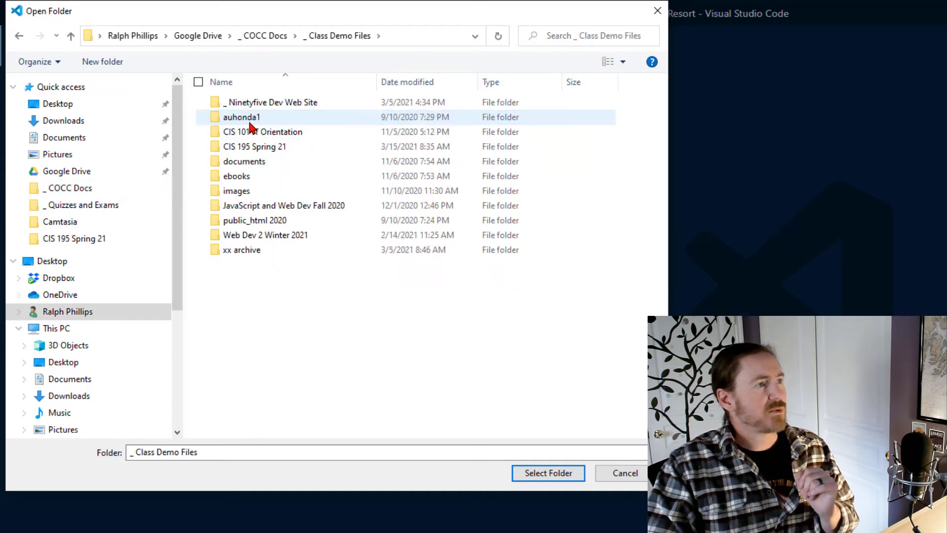
left_click(261, 151)
double_click(260, 148)
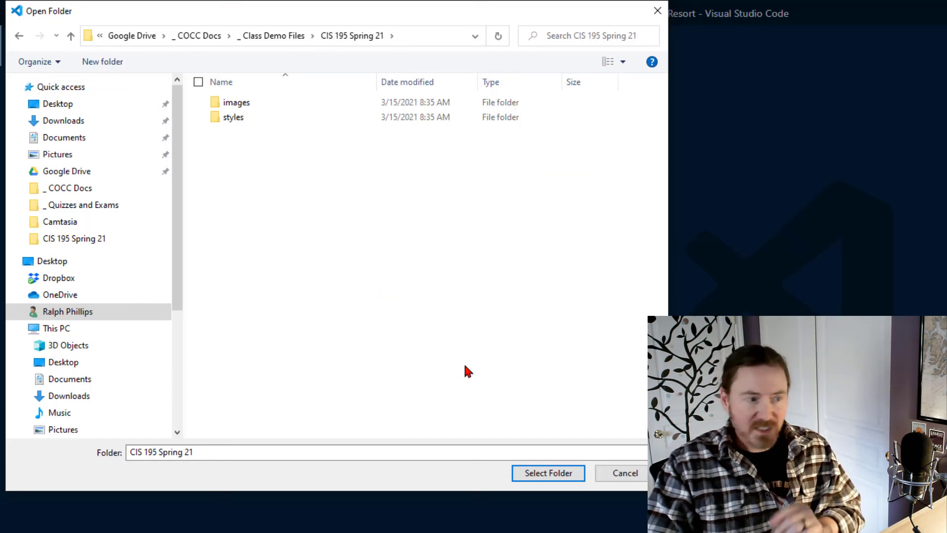
left_click(556, 478)
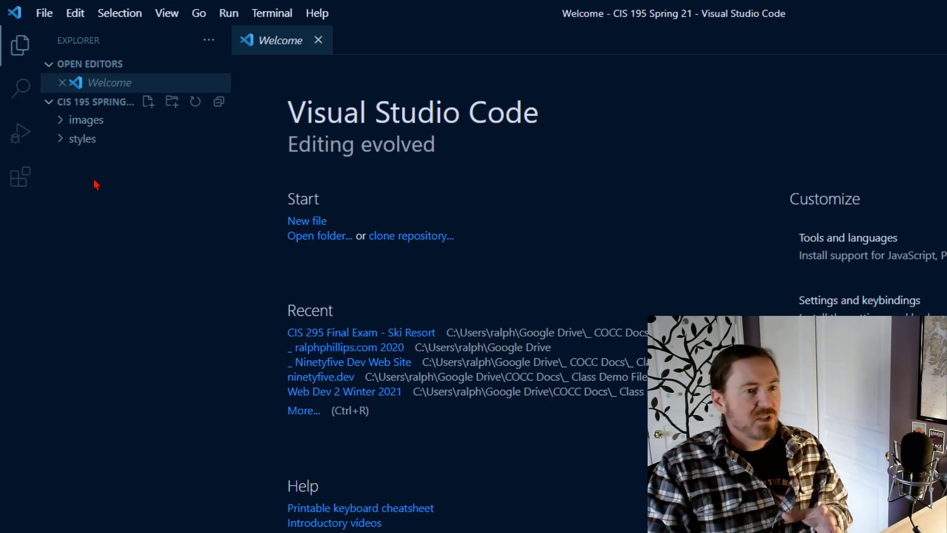
Compare the CIS 195 Spring 21 folder in Windows File Explorer with the Visual Studio Code file tree, and return to the editor
key("alt+Tab")
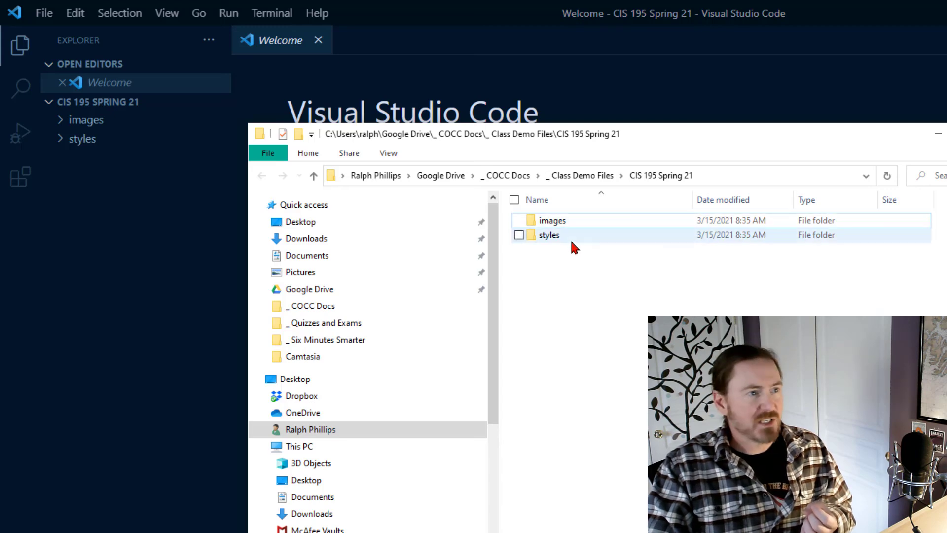
left_click_drag(569, 136, 638, 144)
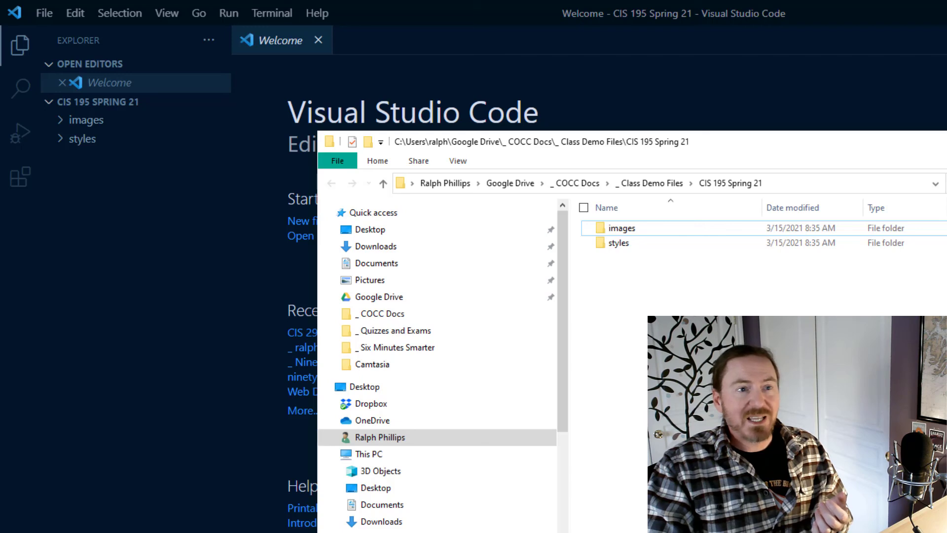
key("alt+Tab")
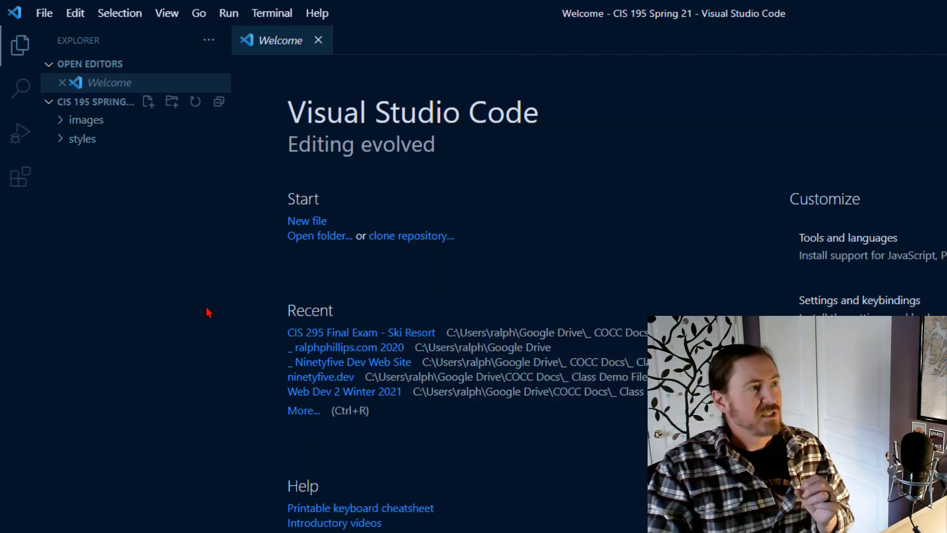